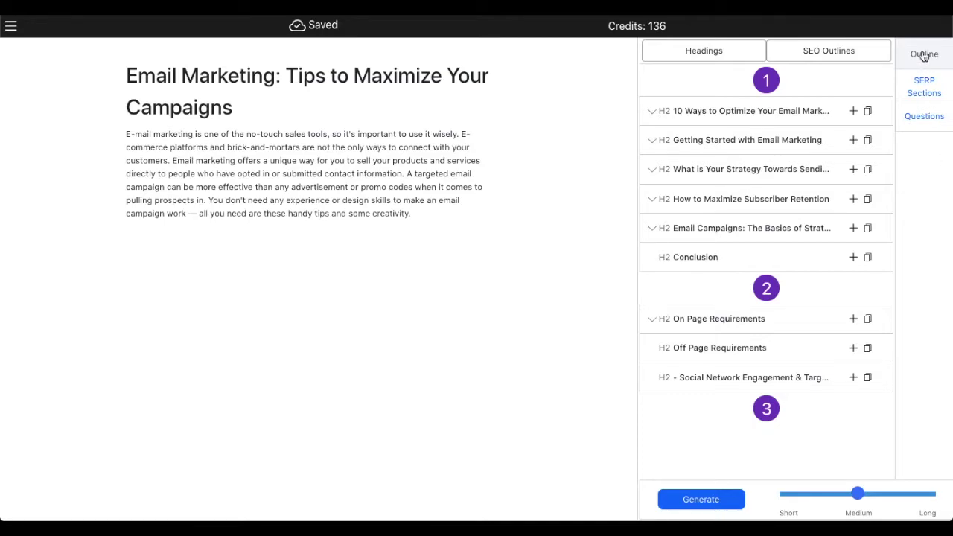
click(923, 87)
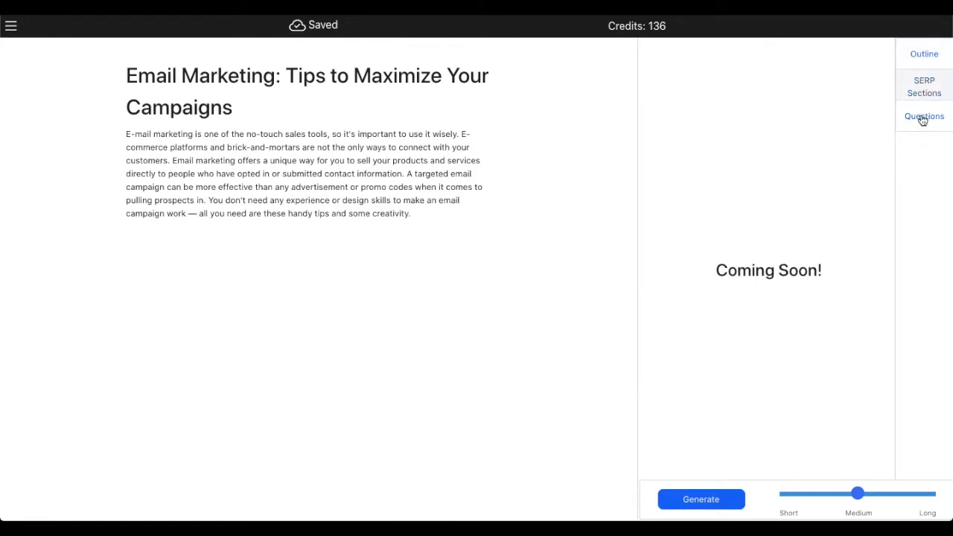
click(923, 118)
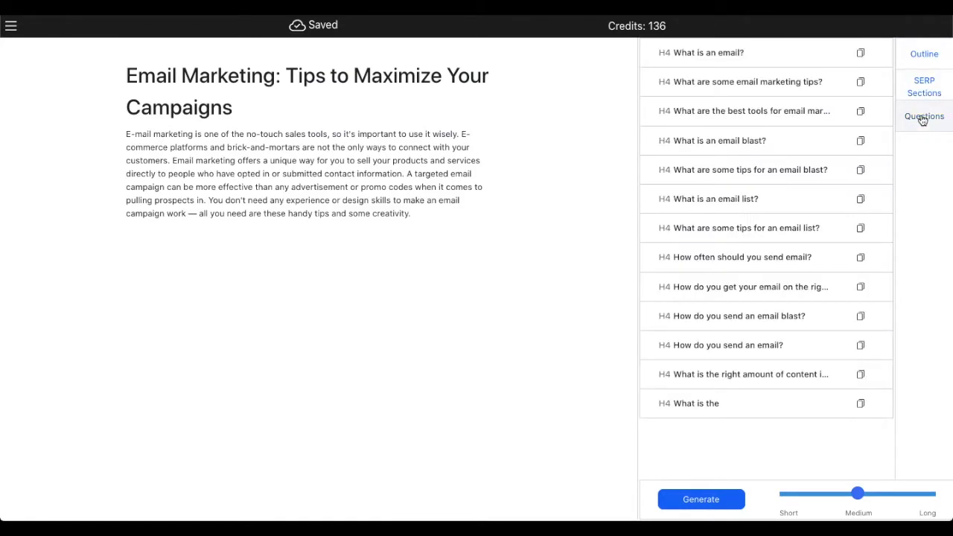
click(924, 55)
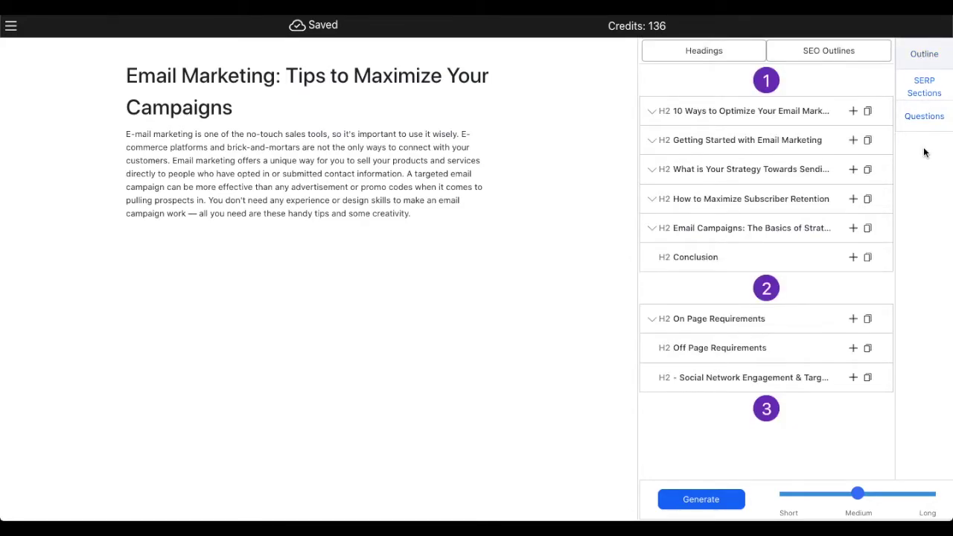
click(654, 111)
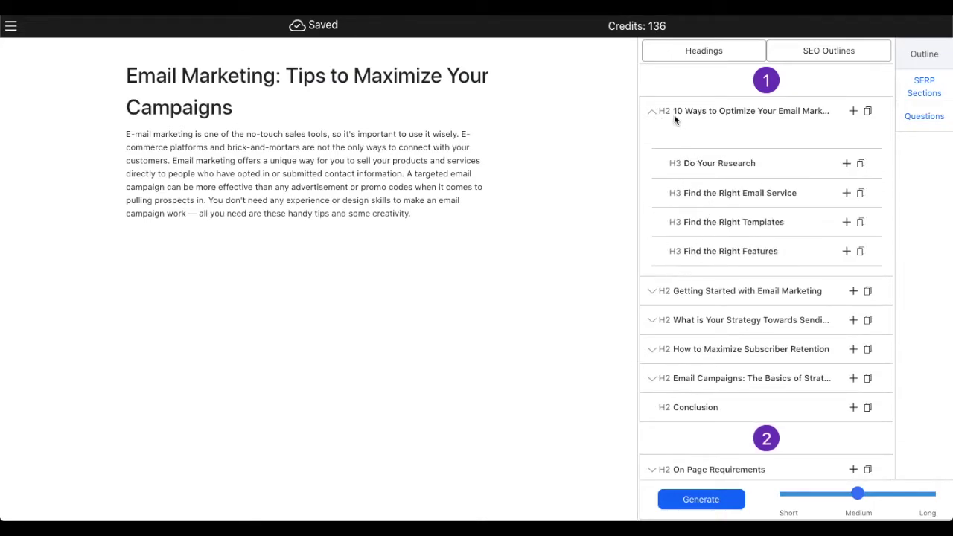
click(653, 112)
click(655, 140)
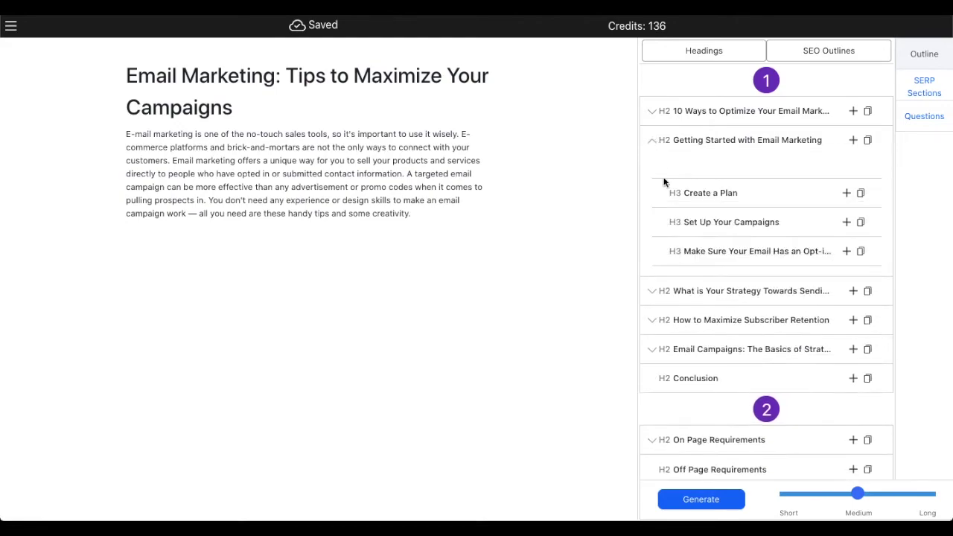
click(651, 141)
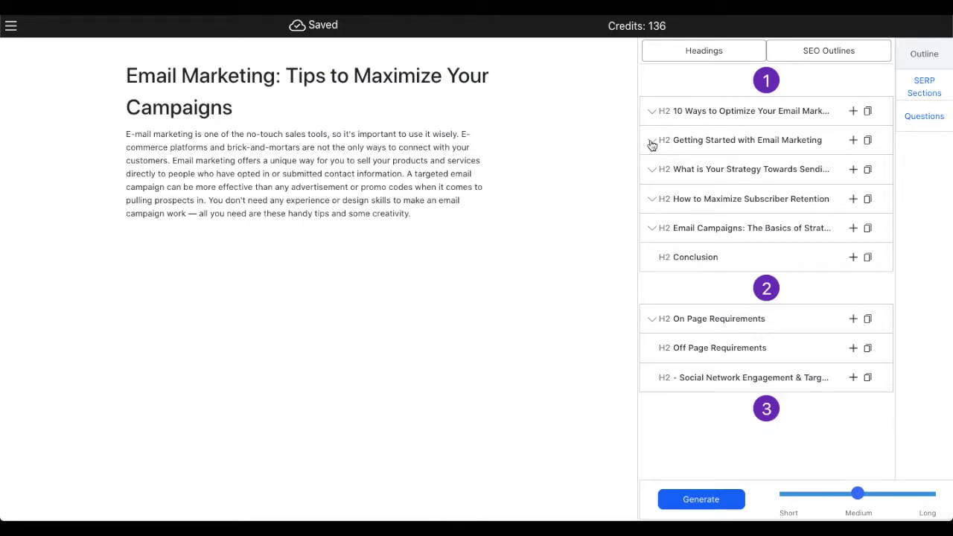
- Insert the Getting Started with Email Marketing heading and its subheadings below the intro
click(284, 272)
click(869, 142)
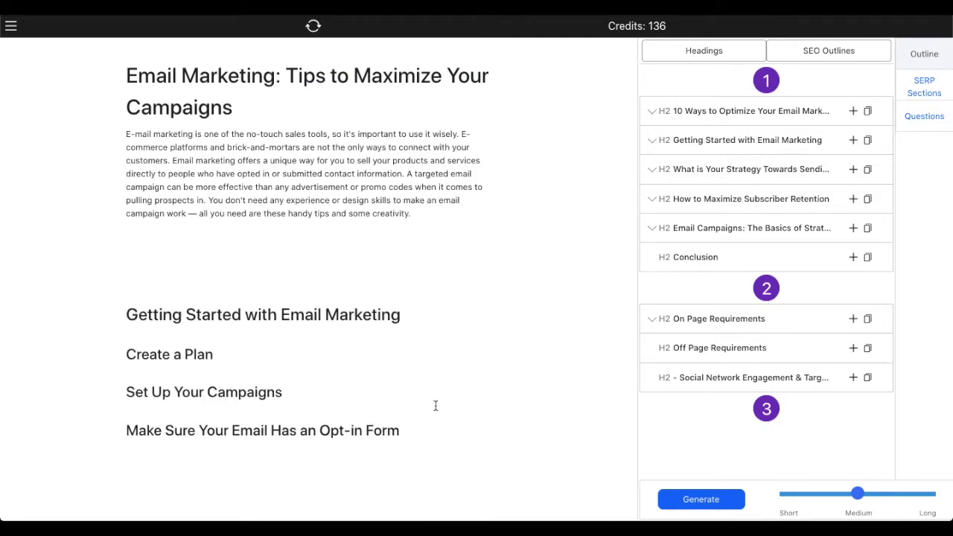
scroll(435, 405, down, 2)
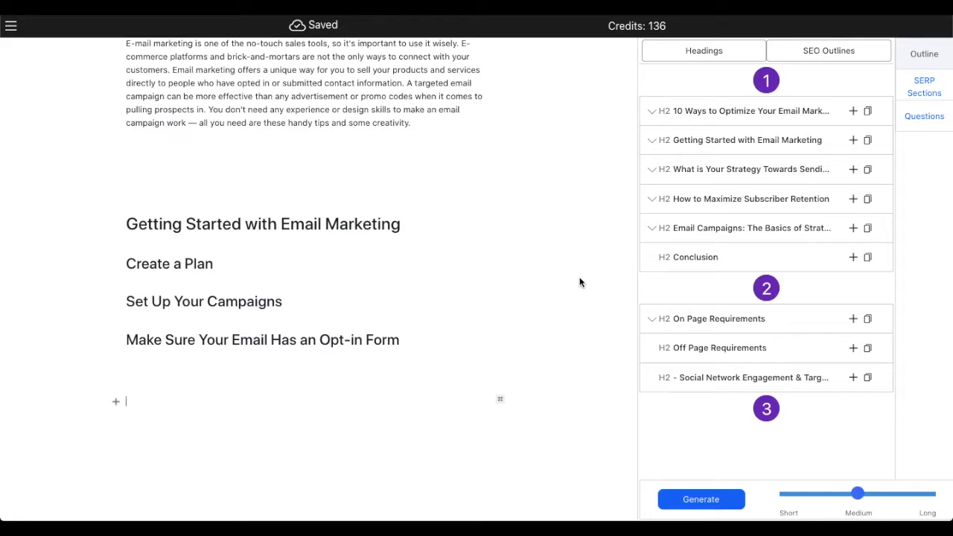
- Add the How to Maximize Subscriber Retention heading with subheadings, then show suggested questions
click(853, 200)
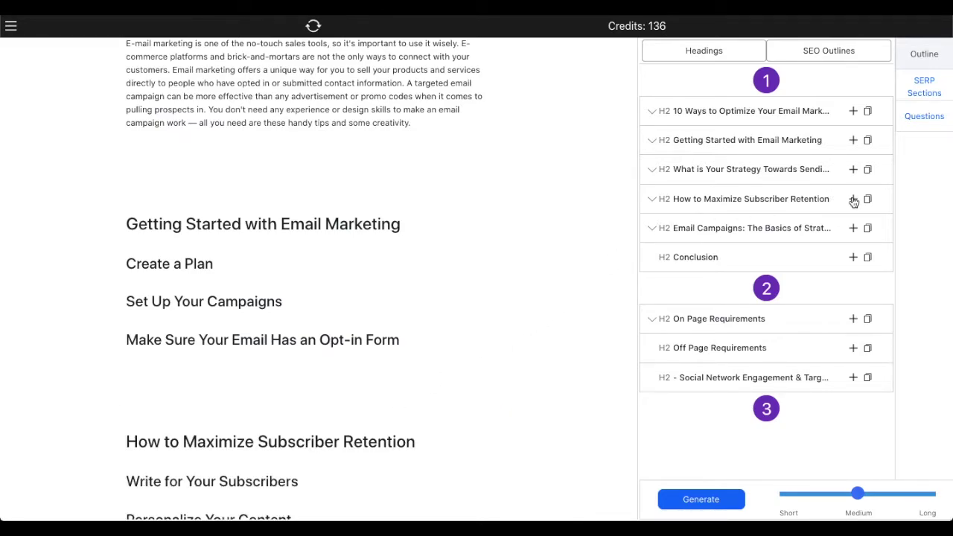
scroll(452, 344, down, 2)
scroll(452, 345, down, 2)
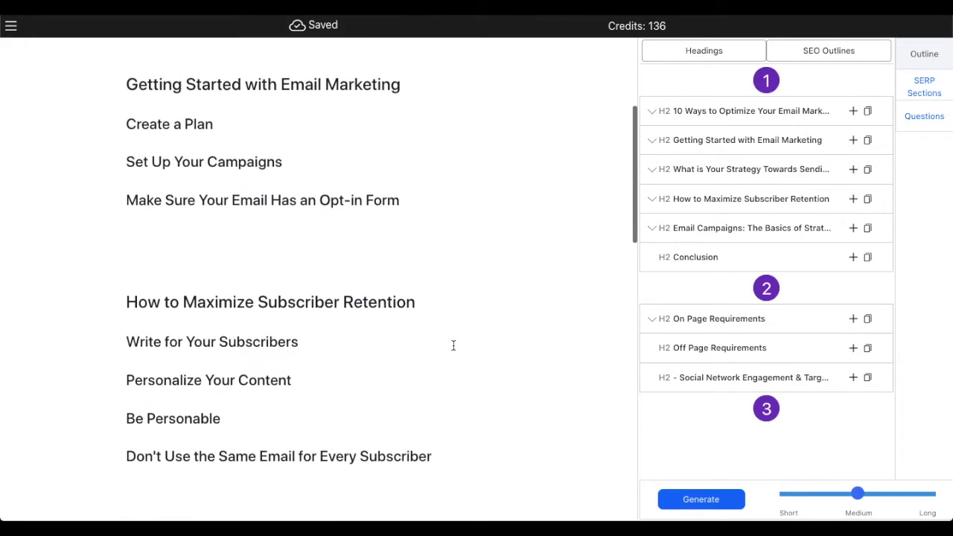
click(318, 479)
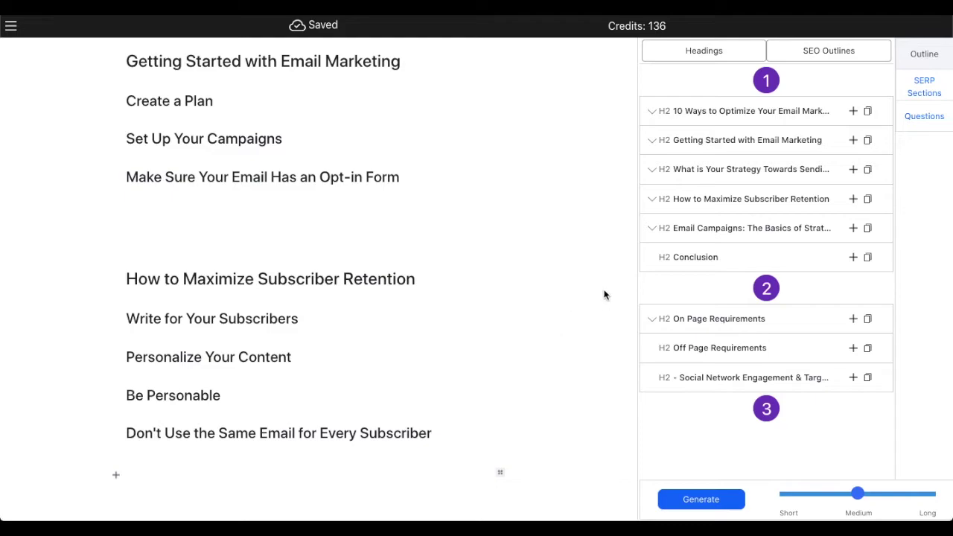
click(925, 119)
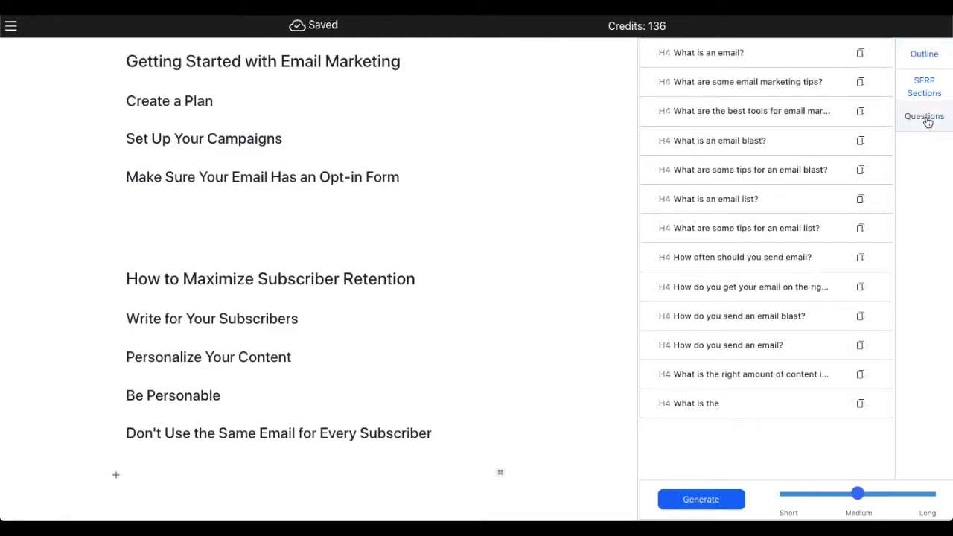
- Add 'What is an email blast?' and 'What is an email list?' and generate an answer for the first
click(860, 142)
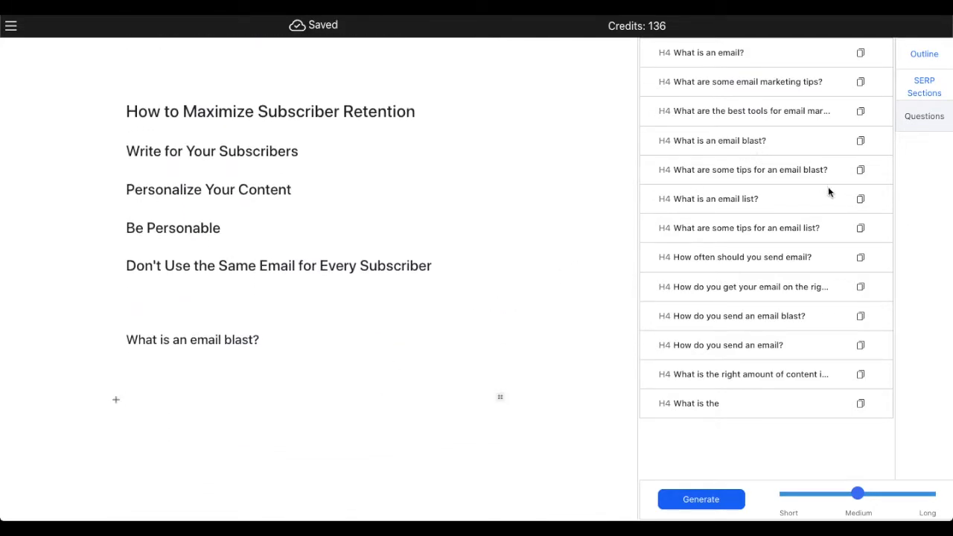
click(860, 199)
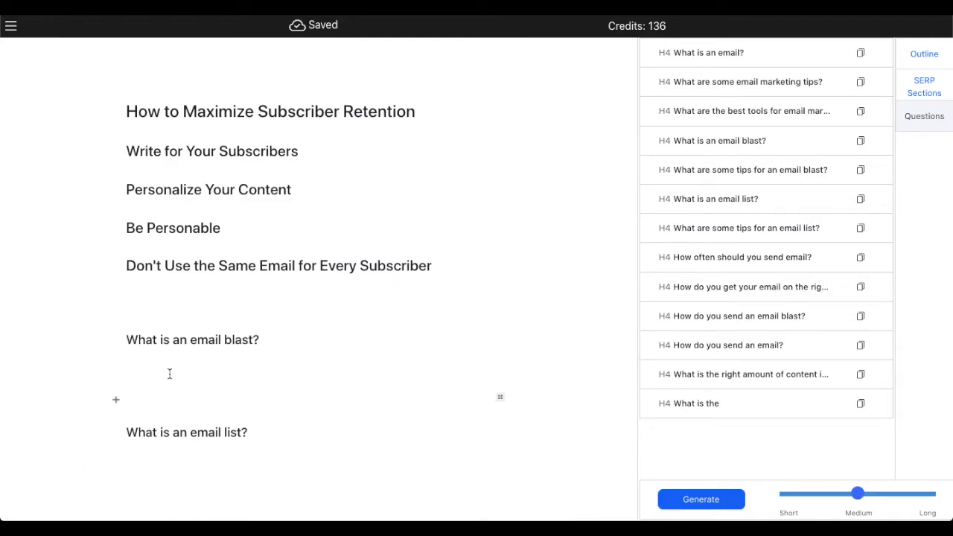
click(192, 363)
click(668, 502)
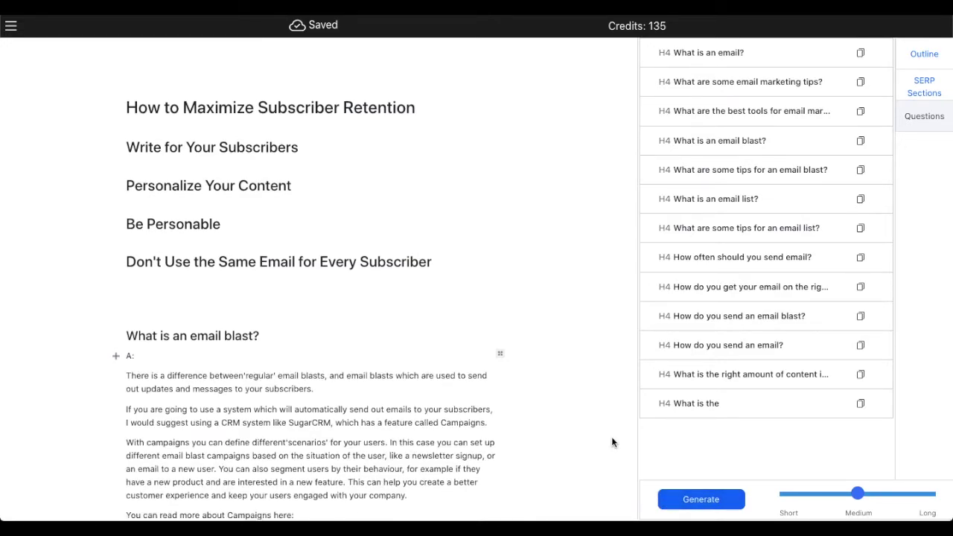
- Scroll down to the AI-written paragraphs under Create an Email Marketing Plan
scroll(611, 439, down, 3)
scroll(611, 439, down, 2)
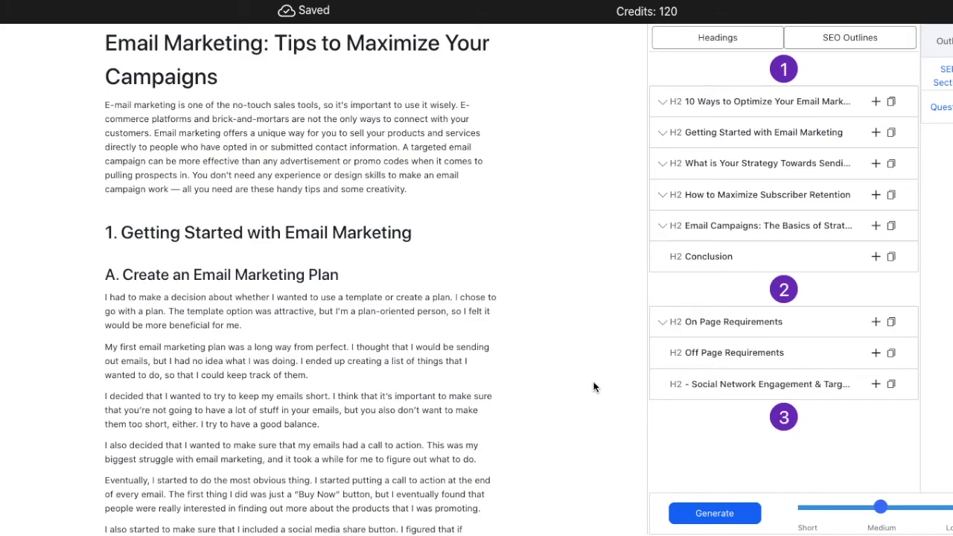
scroll(593, 386, down, 2)
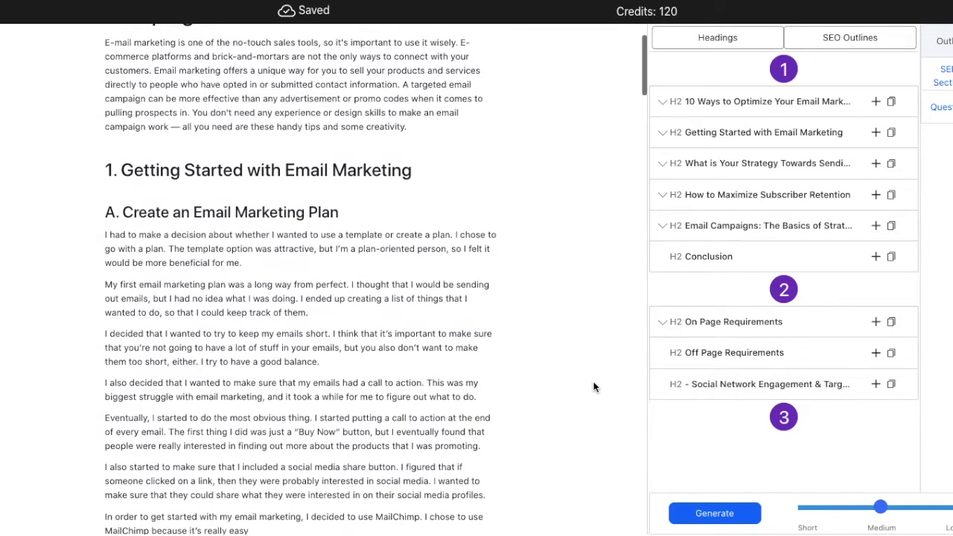
scroll(594, 386, down, 2)
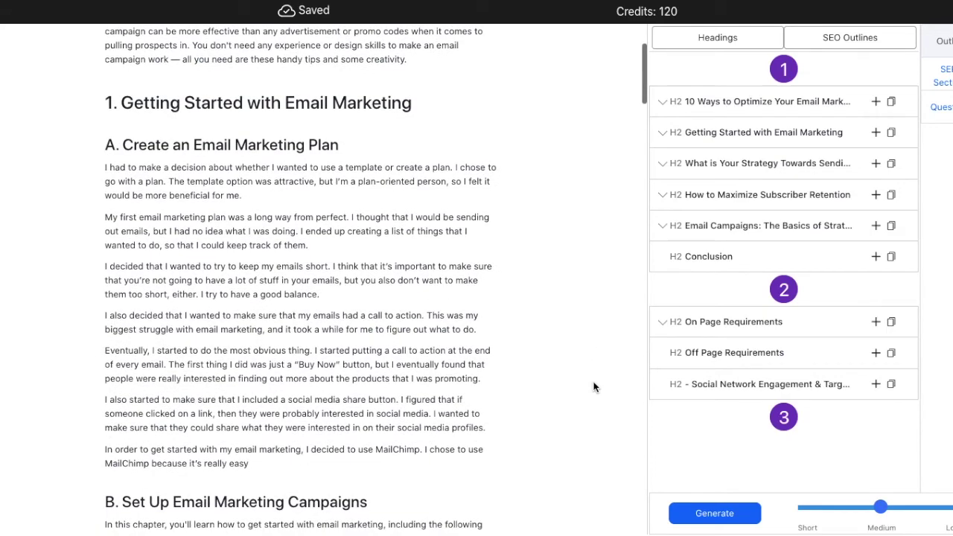
scroll(593, 386, down, 1)
scroll(593, 386, down, 1)
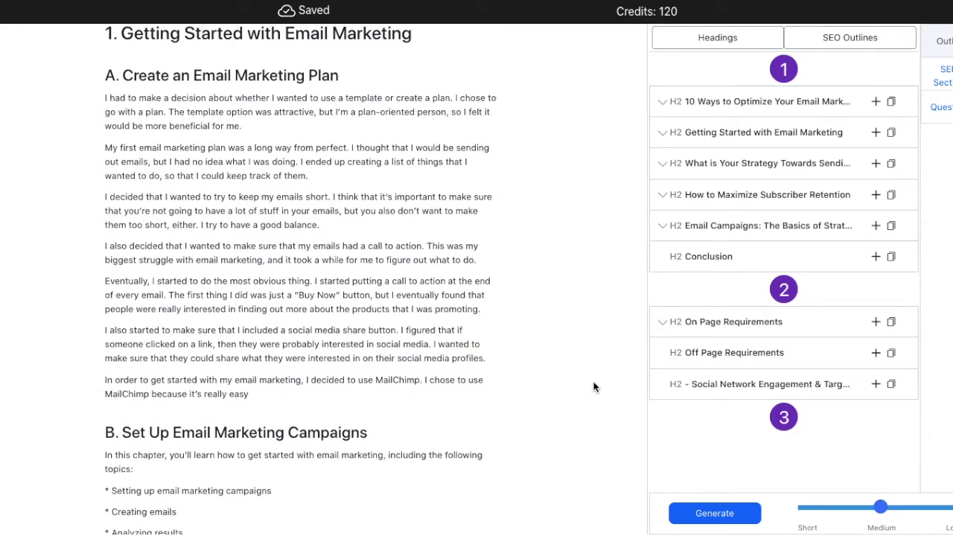
scroll(593, 386, down, 1)
scroll(593, 386, down, 1)
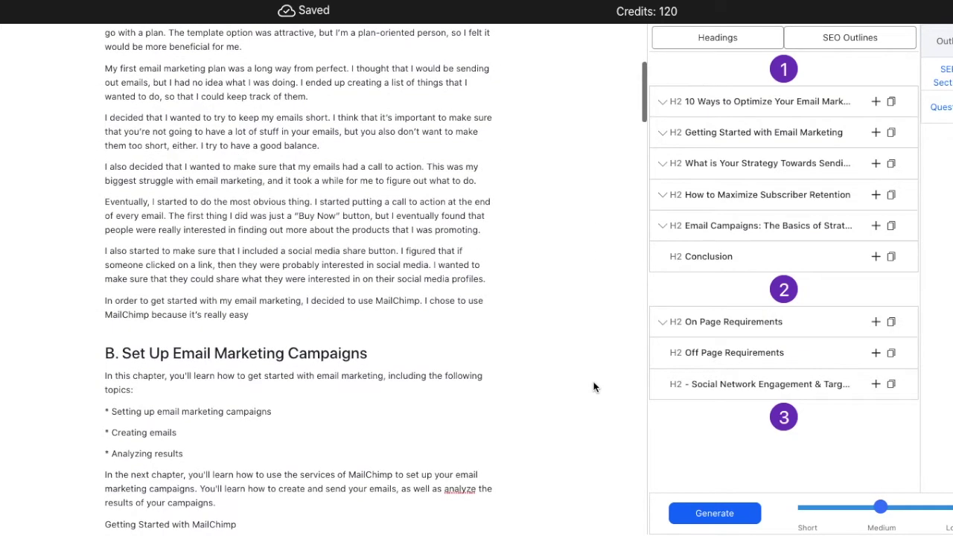
scroll(594, 386, down, 1)
scroll(593, 386, down, 1)
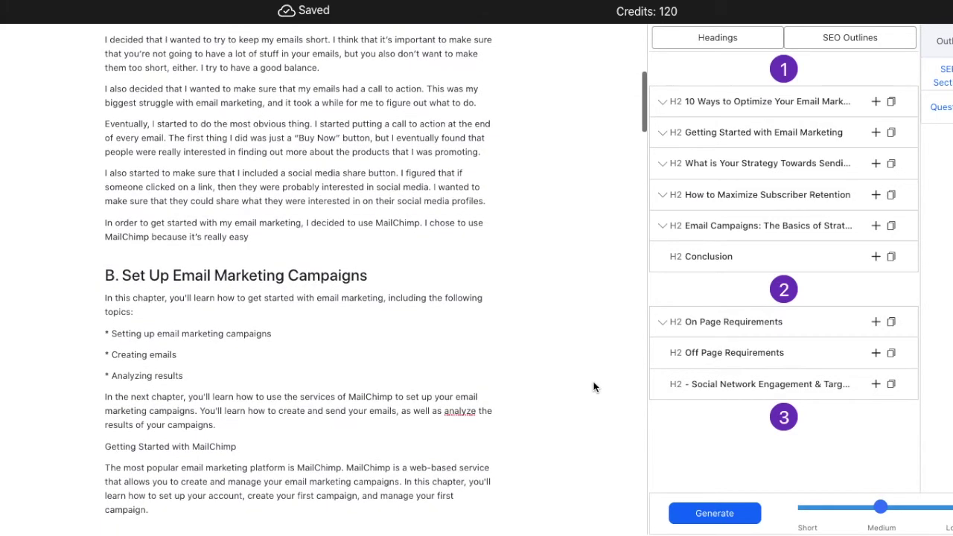
scroll(593, 386, down, 1)
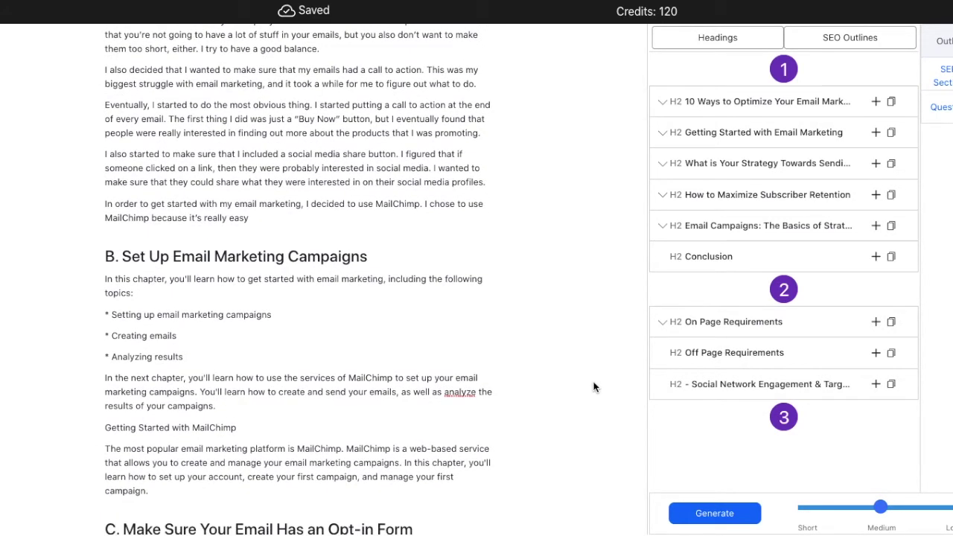
scroll(593, 386, down, 1)
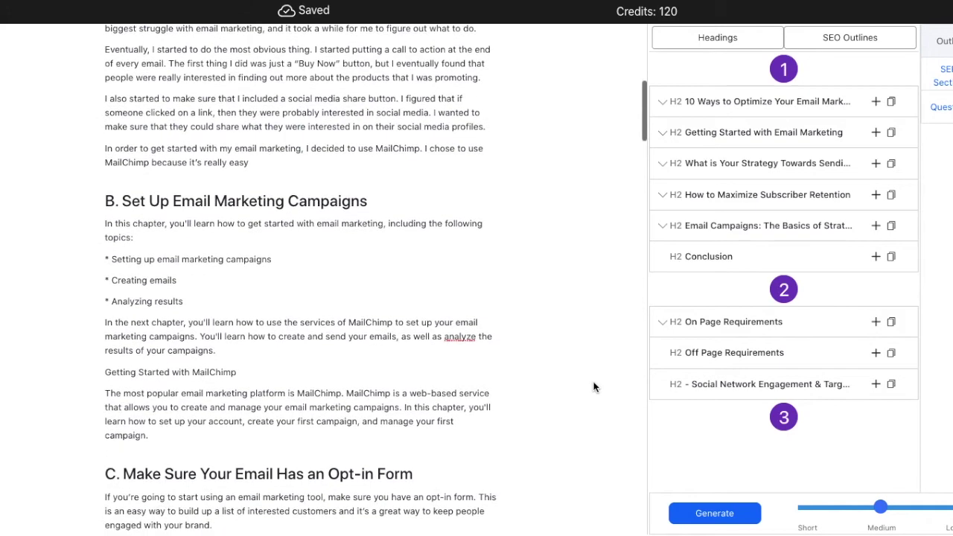
scroll(594, 386, down, 1)
scroll(593, 387, down, 1)
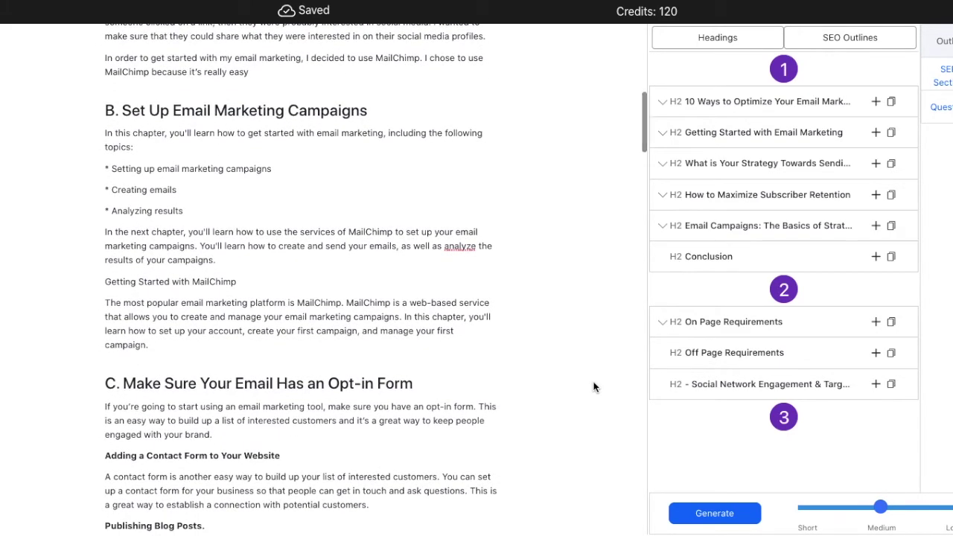
scroll(593, 386, down, 2)
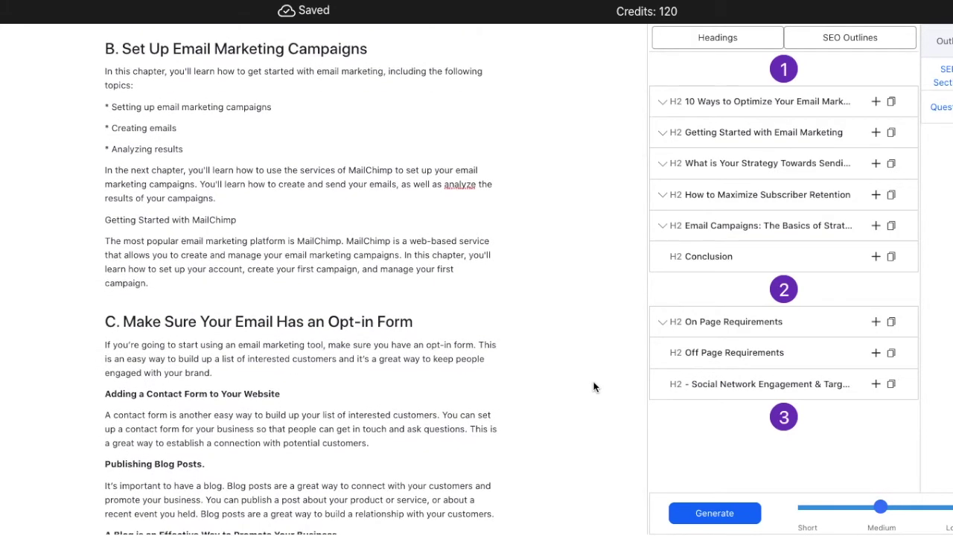
scroll(593, 386, down, 3)
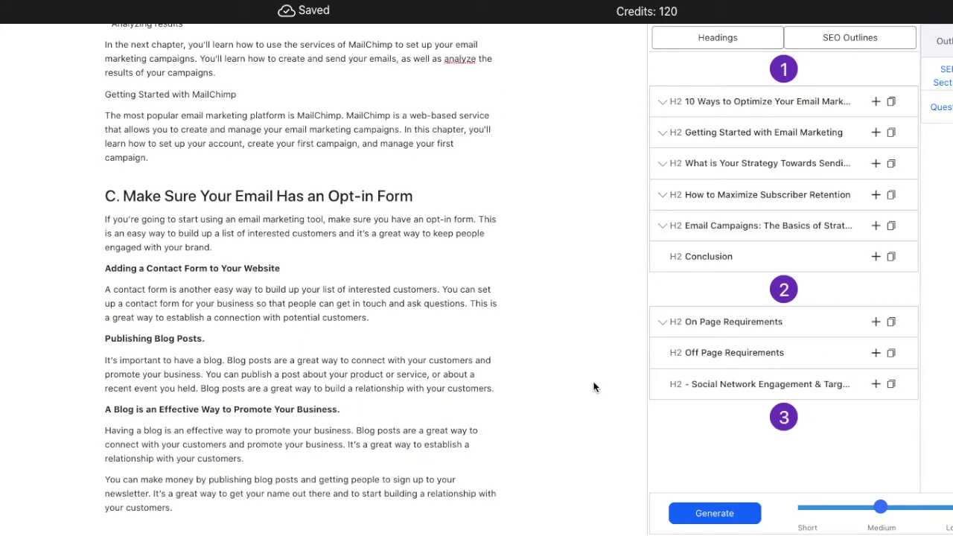
scroll(594, 386, down, 2)
scroll(593, 386, down, 1)
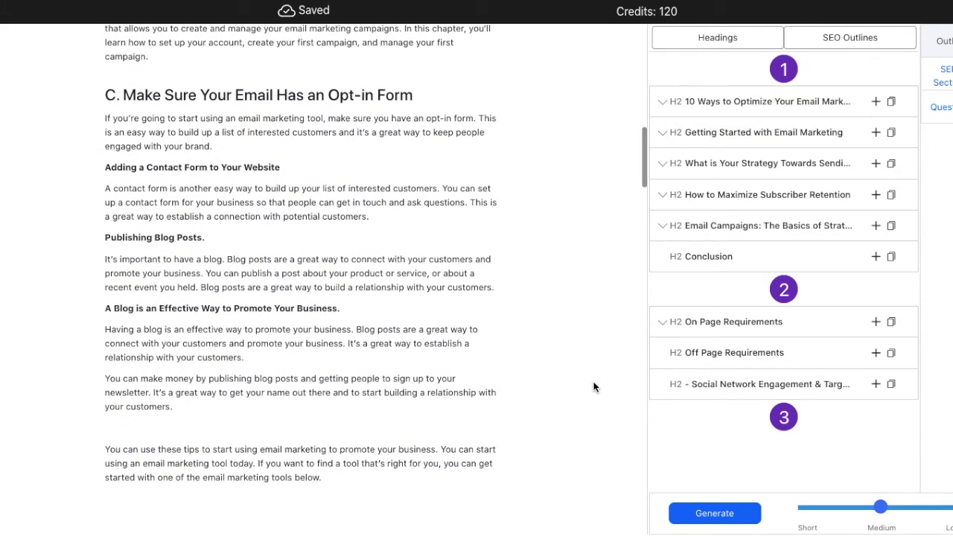
scroll(593, 386, down, 2)
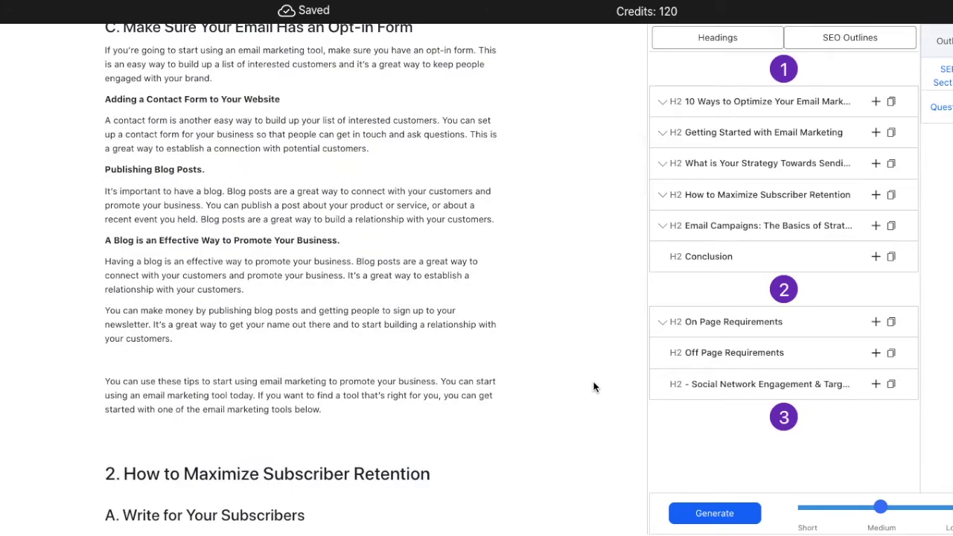
scroll(593, 387, down, 1)
scroll(593, 386, down, 2)
scroll(593, 386, down, 2)
scroll(593, 386, down, 2)
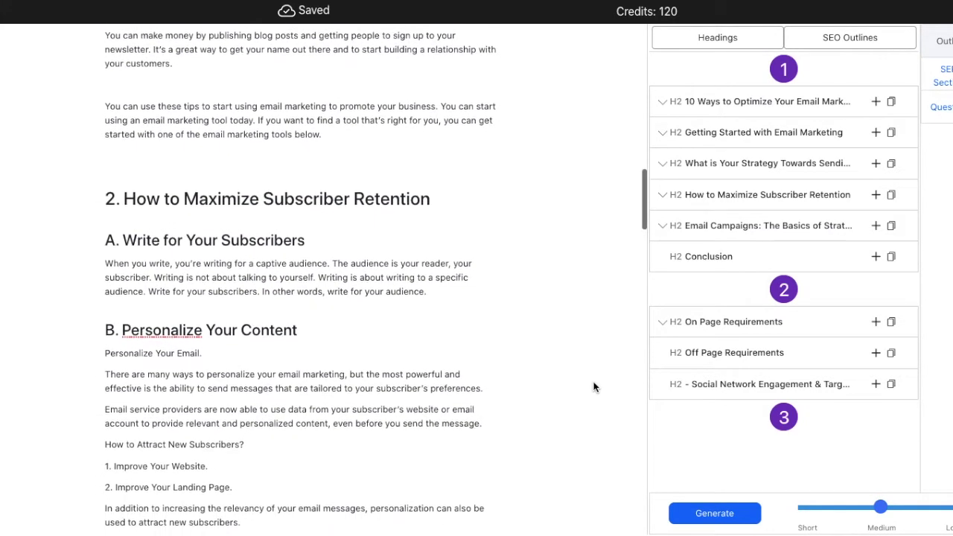
scroll(593, 387, down, 2)
scroll(593, 387, down, 2)
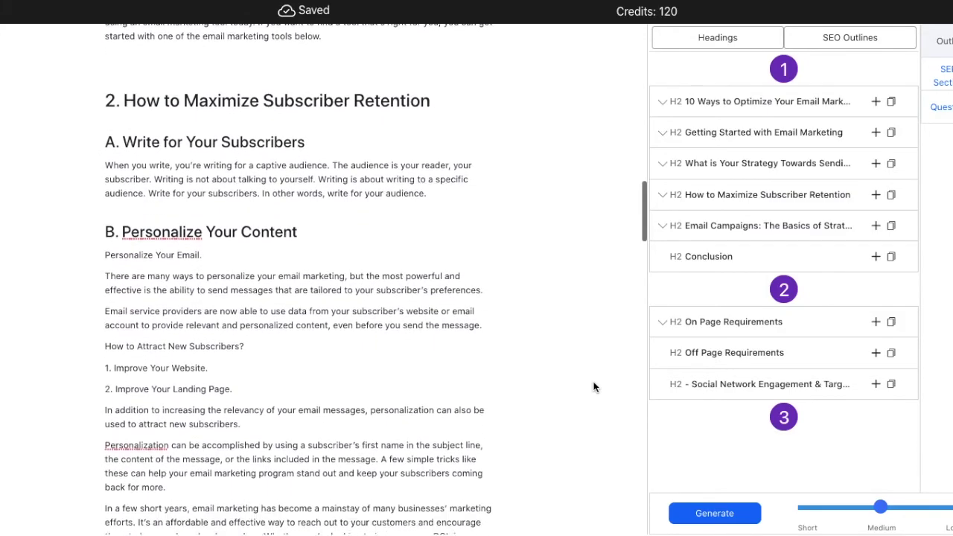
scroll(593, 386, down, 2)
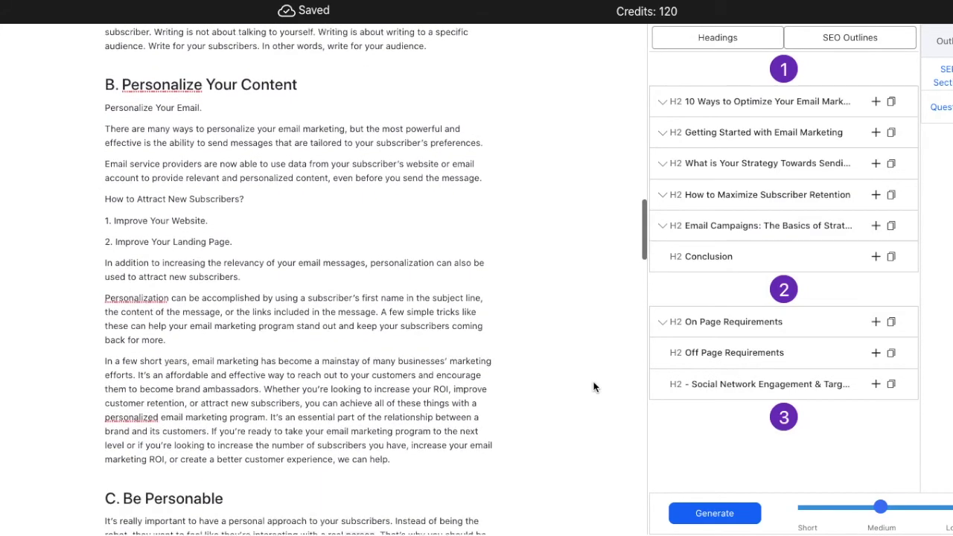